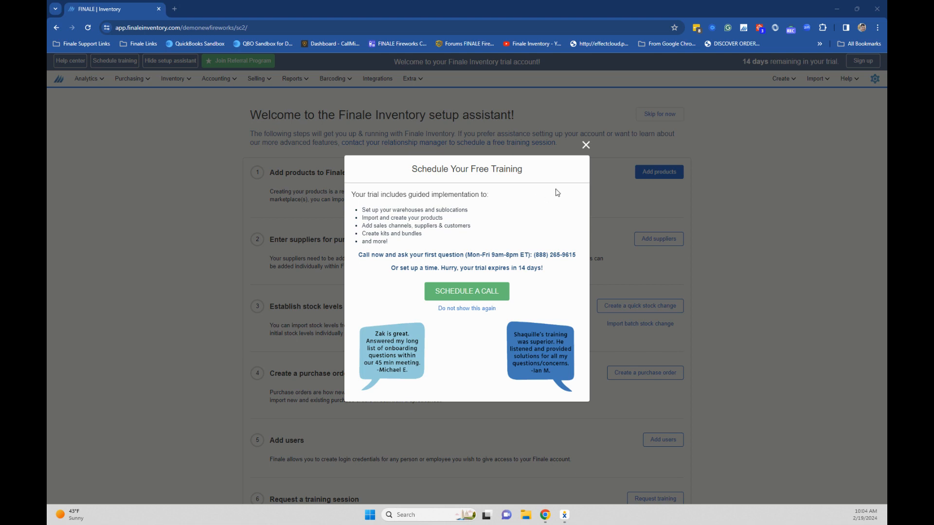
Dismiss the free training pop-up and skip the setup assistant
left_click(586, 147)
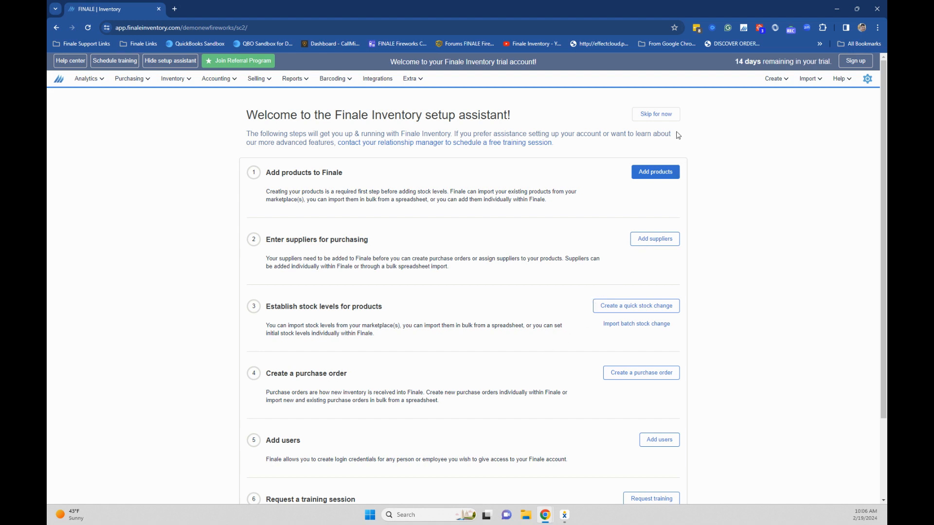
left_click(662, 117)
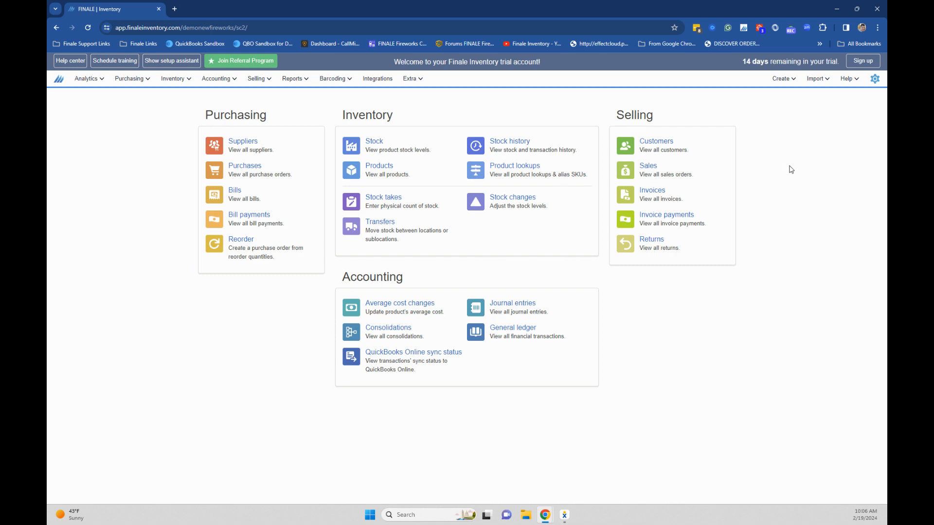
Open the application settings and inspect the default system of measure options
left_click(873, 82)
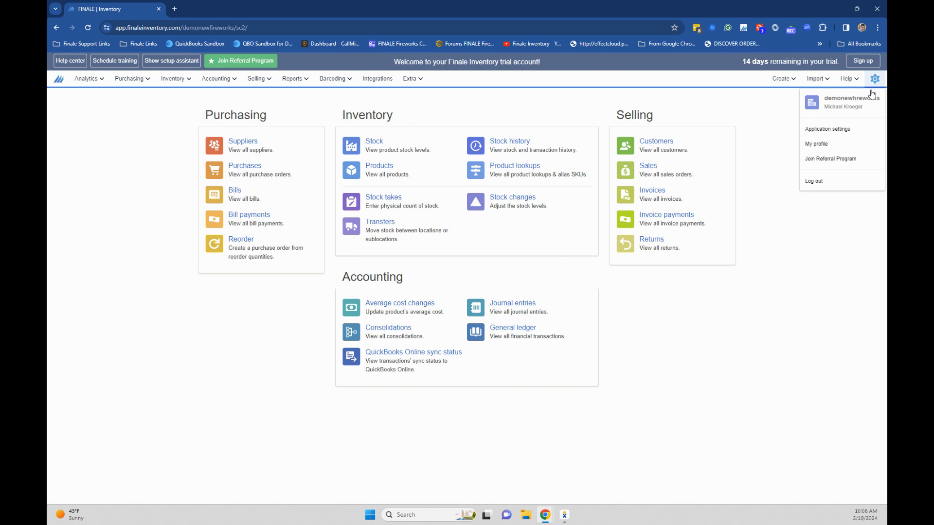
left_click(827, 130)
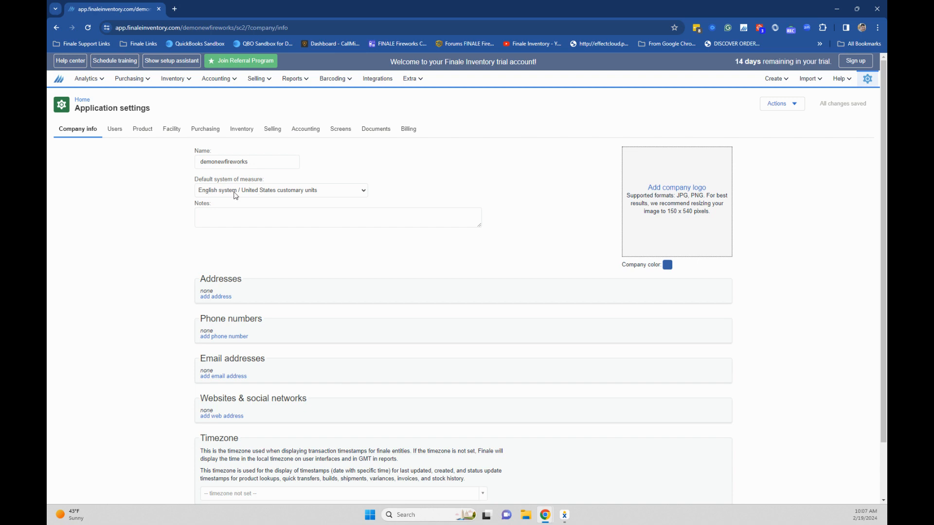
left_click_drag(219, 186, 262, 185)
left_click(352, 195)
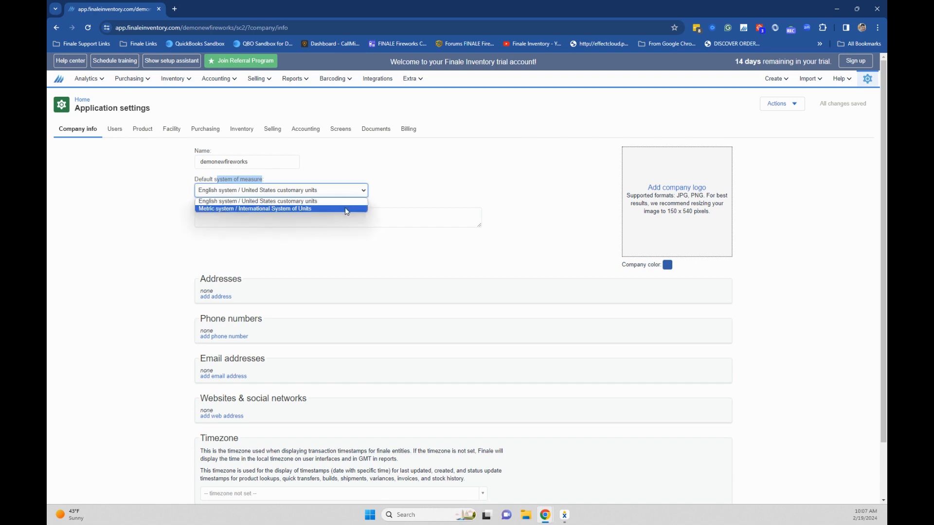
left_click(348, 180)
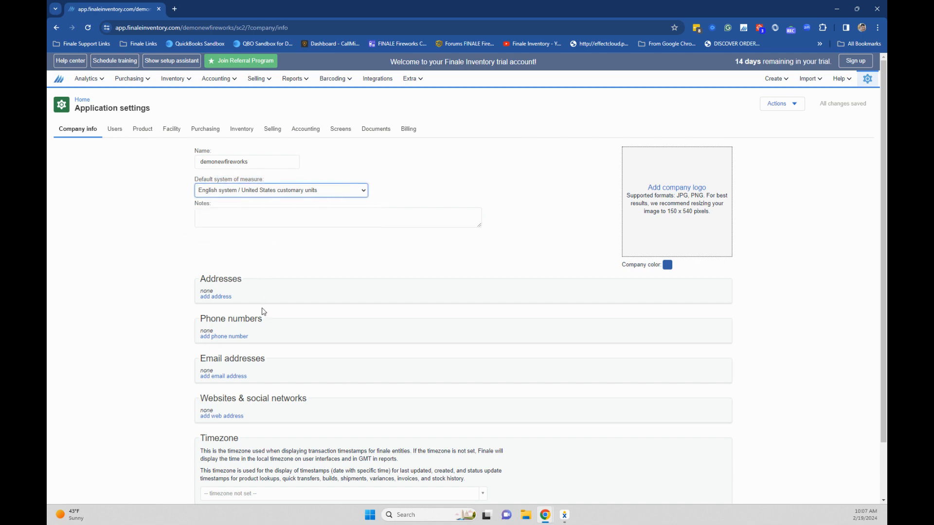
Set the company timezone to UTC-6:00 - US/Central and save the changes
scroll(262, 312, "down", 1)
scroll(263, 312, "down", 1)
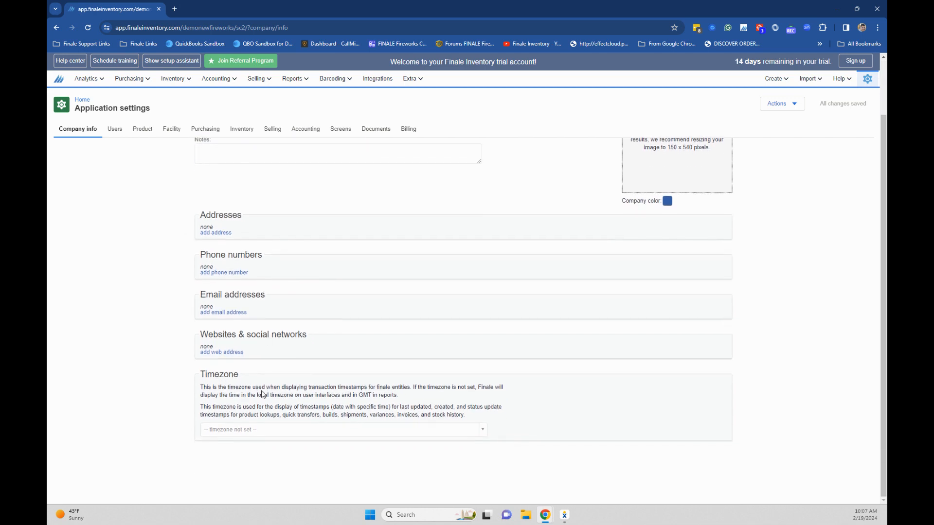
left_click(234, 434)
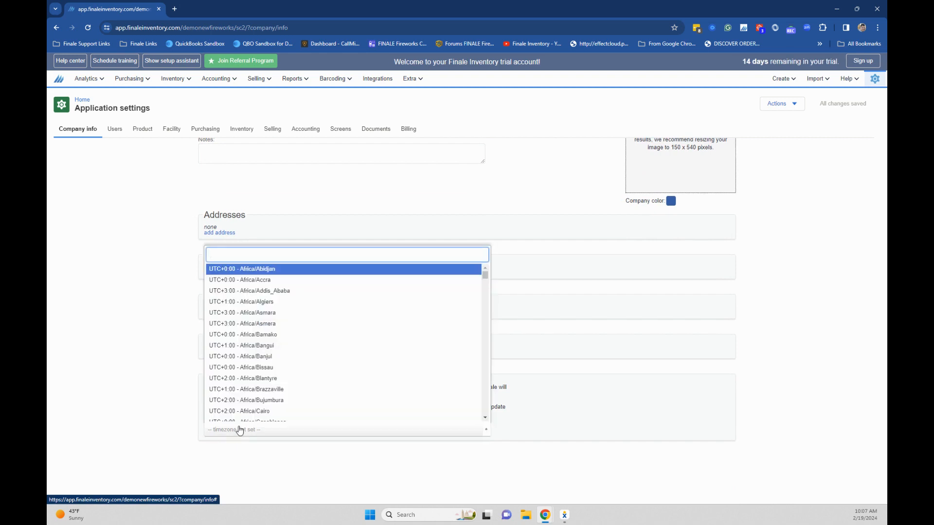
type("cent")
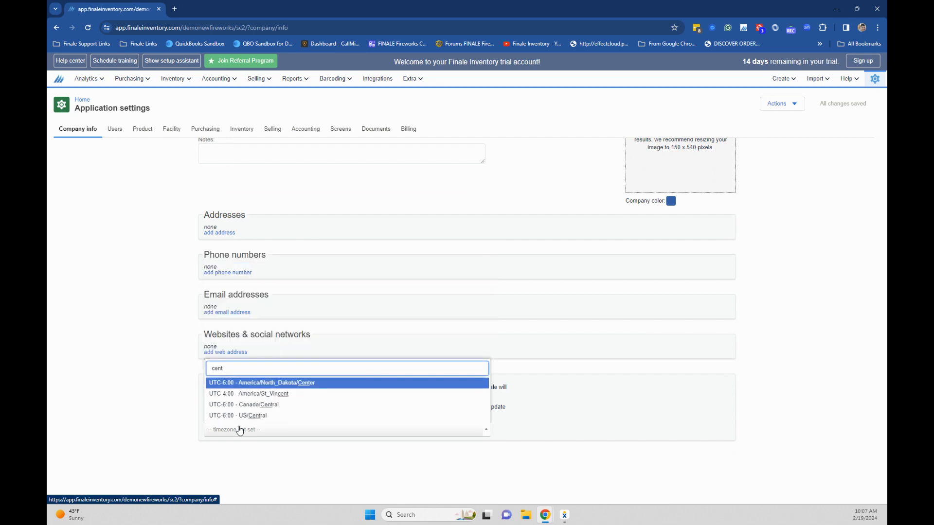
left_click(279, 417)
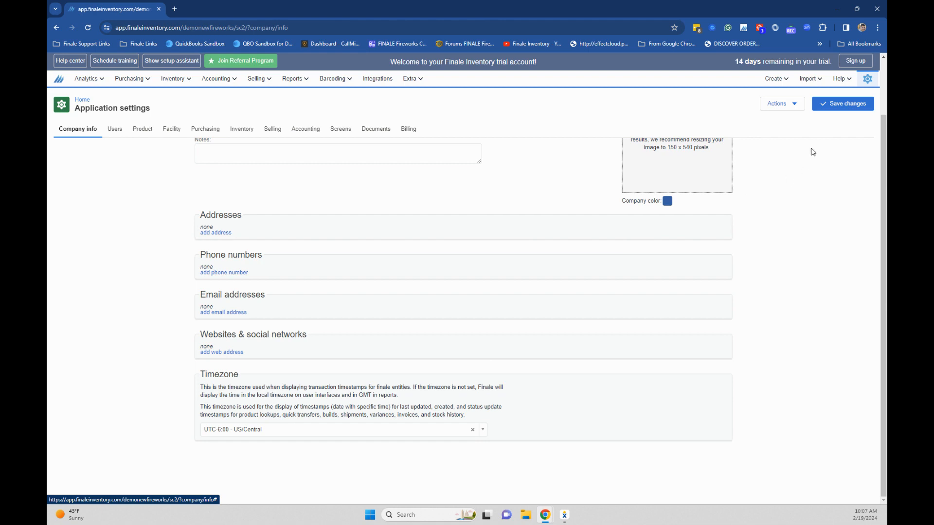
left_click(832, 111)
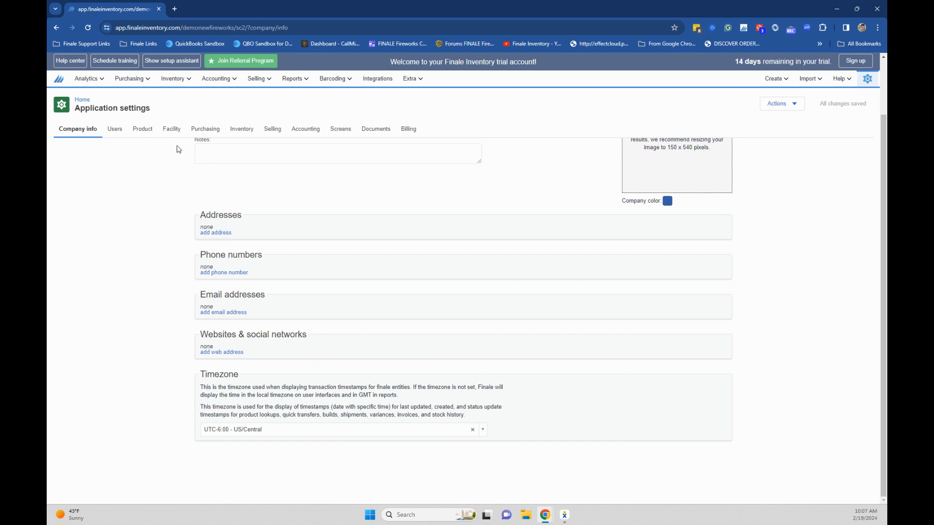
In the product settings, enable case width/height/depth, CBM per unit, hazardous material code, and packing for tracking stock
left_click(143, 136)
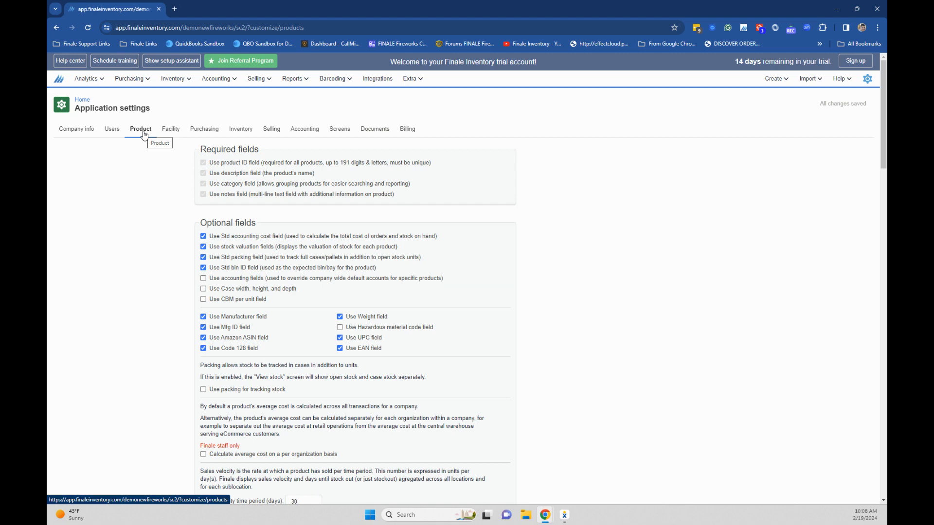
left_click(203, 290)
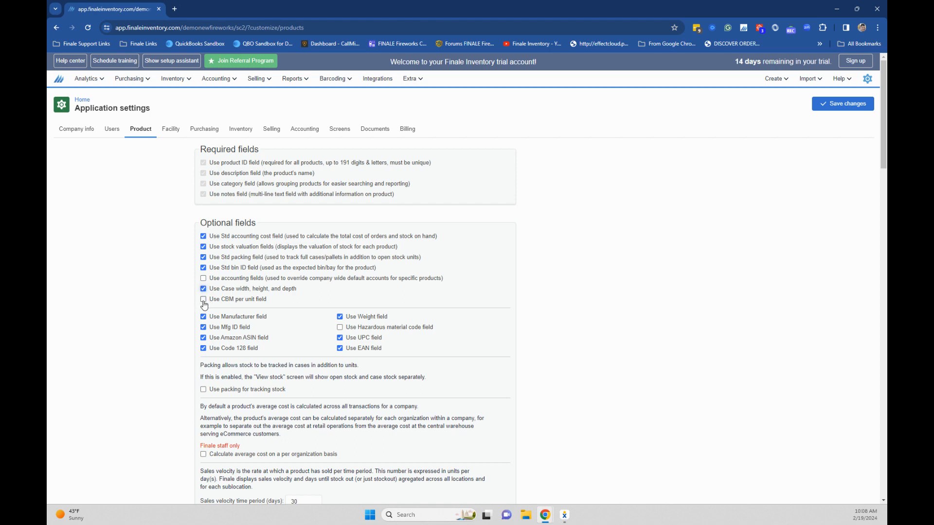
left_click(204, 301)
left_click(341, 330)
left_click(203, 389)
Enable lot identifiers for tracking stock in the product settings
scroll(297, 411, "down", 3)
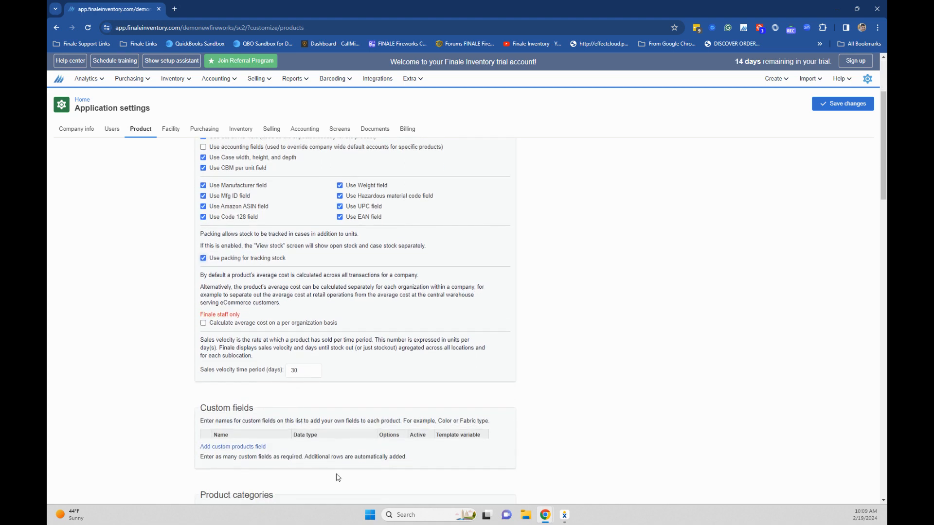
scroll(287, 346, "down", 1)
scroll(287, 346, "down", 1)
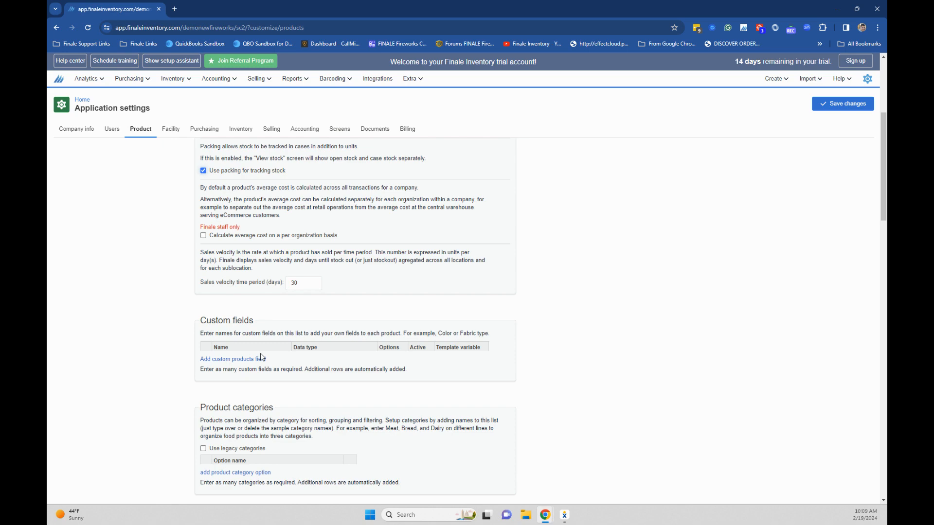
scroll(295, 402, "down", 3)
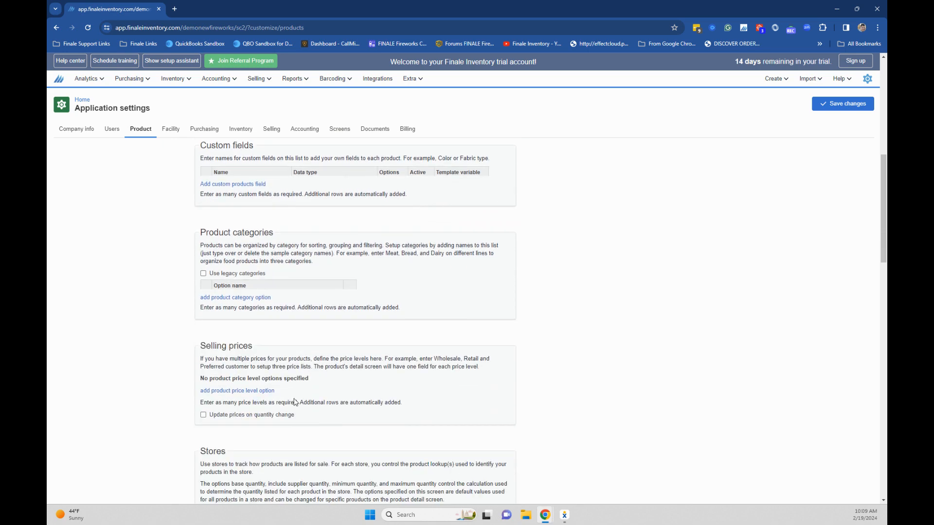
scroll(293, 380, "down", 1)
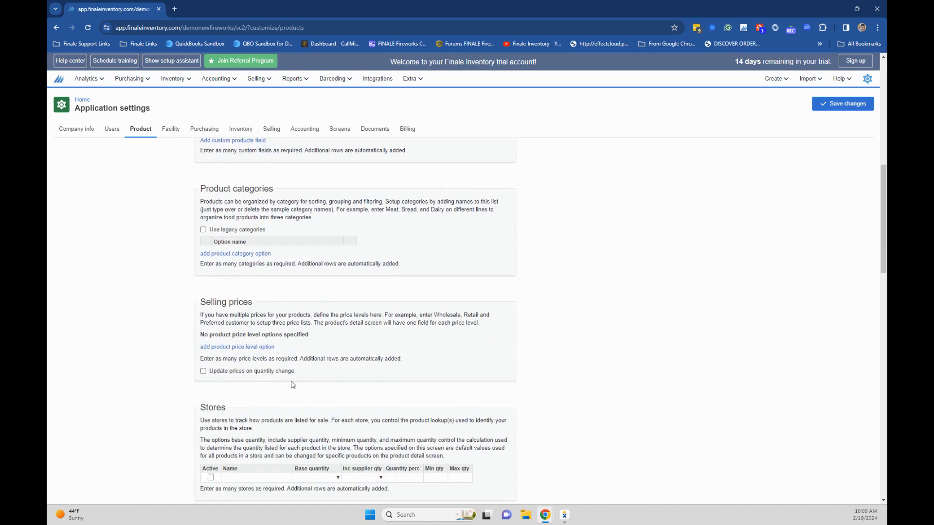
scroll(297, 417, "down", 2)
scroll(298, 419, "down", 2)
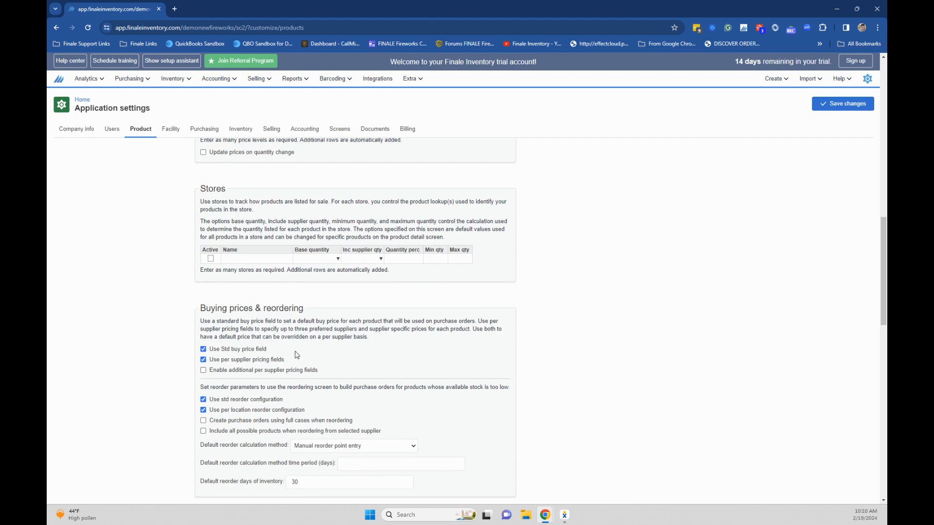
scroll(297, 354, "down", 4)
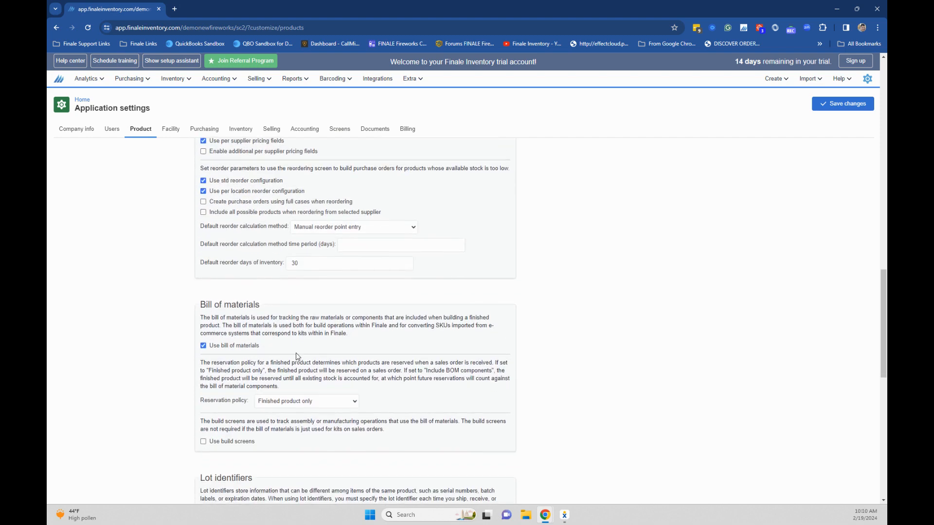
scroll(296, 354, "down", 3)
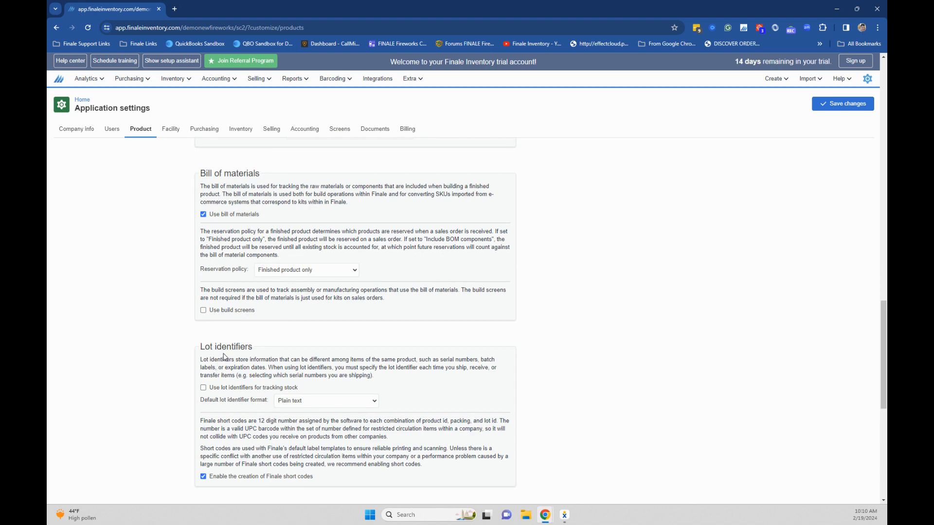
left_click(203, 388)
Enable the industry fields for manufacturer country, NEQ, EX numbers, choreography, caliber, prefire, duration, VDL, hazard, DMX, custom part, and E-matches
scroll(267, 452, "down", 1)
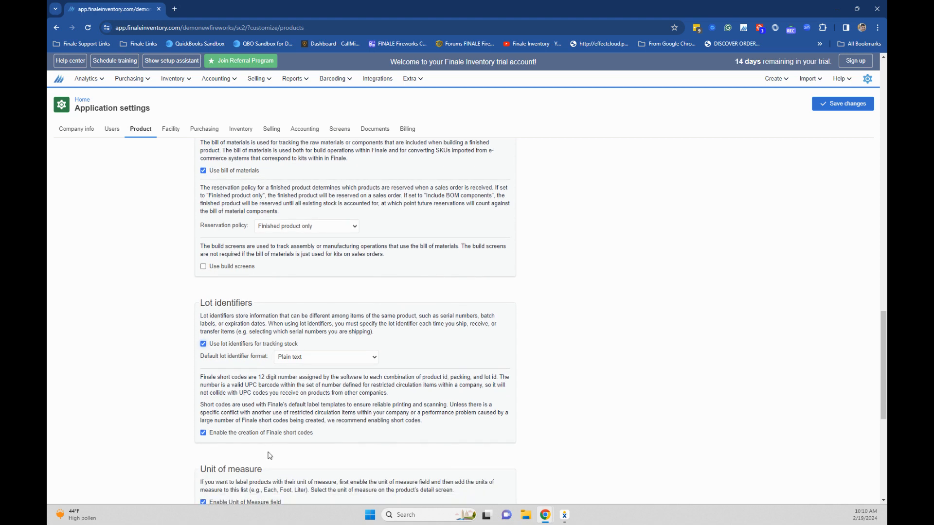
scroll(311, 433, "down", 2)
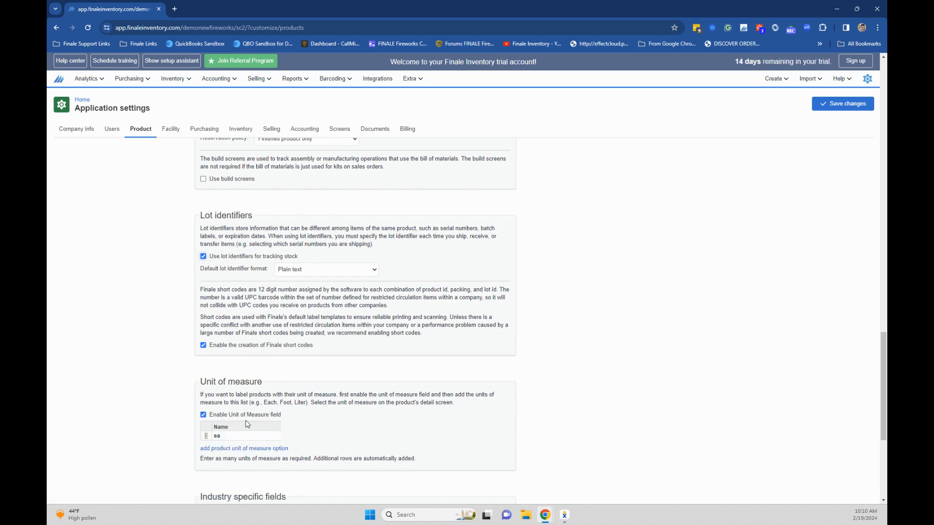
scroll(247, 424, "down", 5)
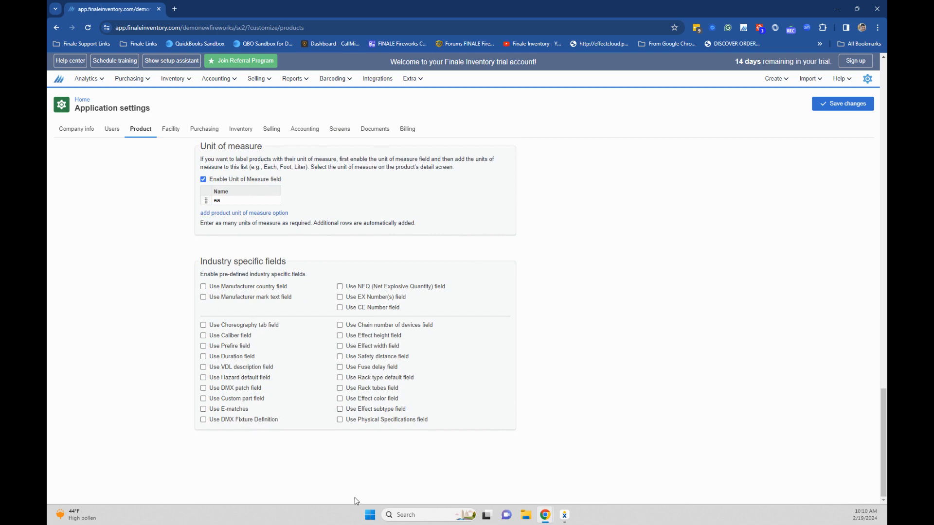
left_click(204, 291)
left_click(340, 287)
left_click(340, 298)
left_click(203, 325)
left_click(203, 336)
left_click(203, 345)
left_click(204, 357)
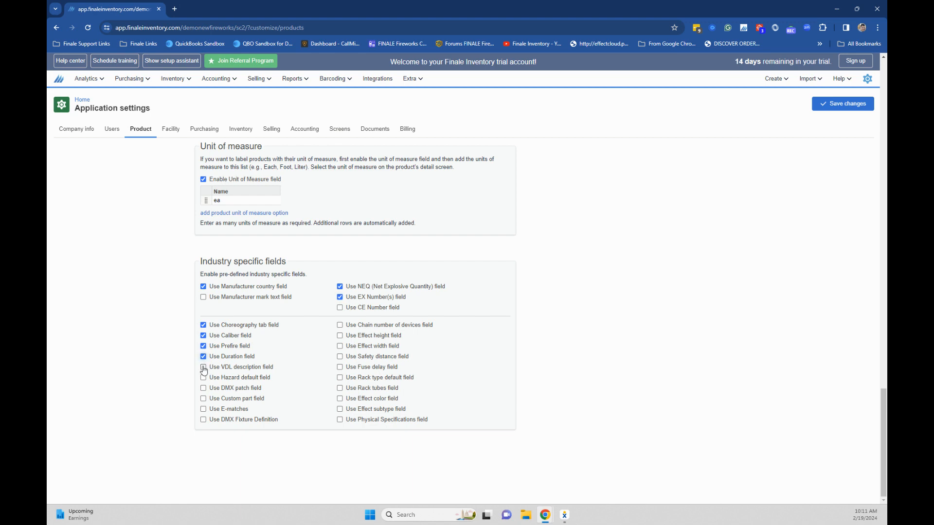
left_click(203, 377)
left_click(203, 366)
left_click(204, 388)
left_click(203, 399)
left_click(204, 409)
left_click(203, 419)
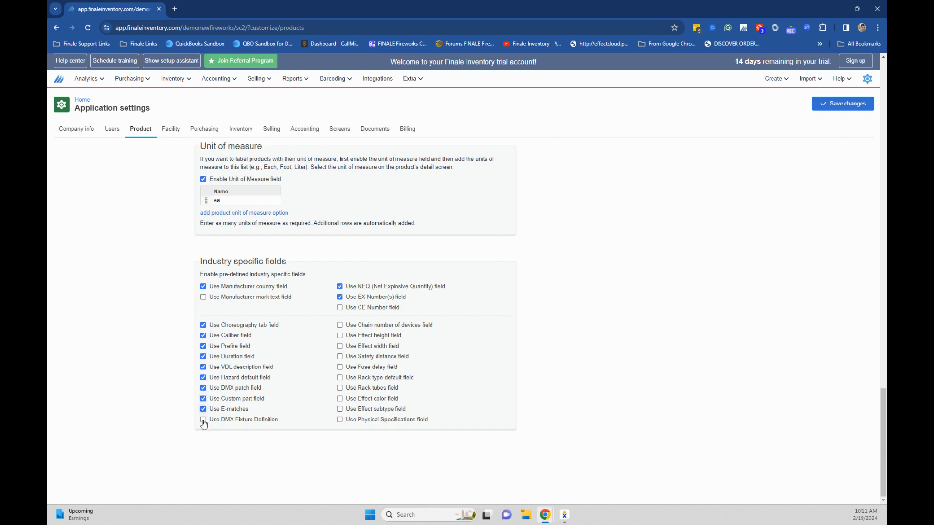
Enable the remaining effect, fuse delay, rack, safety distance, and physical specification industry fields, then save the changes
left_click(339, 325)
left_click(340, 336)
left_click(340, 346)
left_click(339, 357)
left_click(340, 367)
left_click(340, 378)
left_click(340, 388)
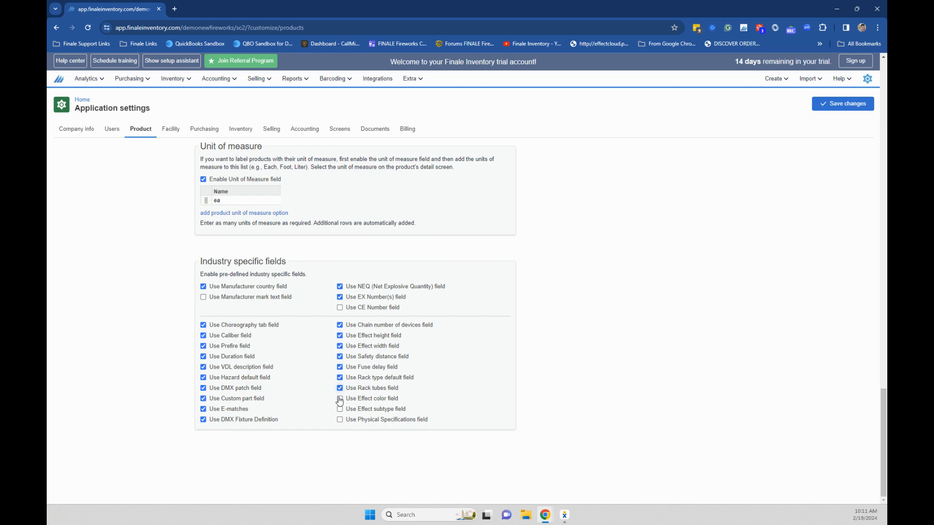
left_click(340, 398)
left_click(340, 409)
left_click(856, 104)
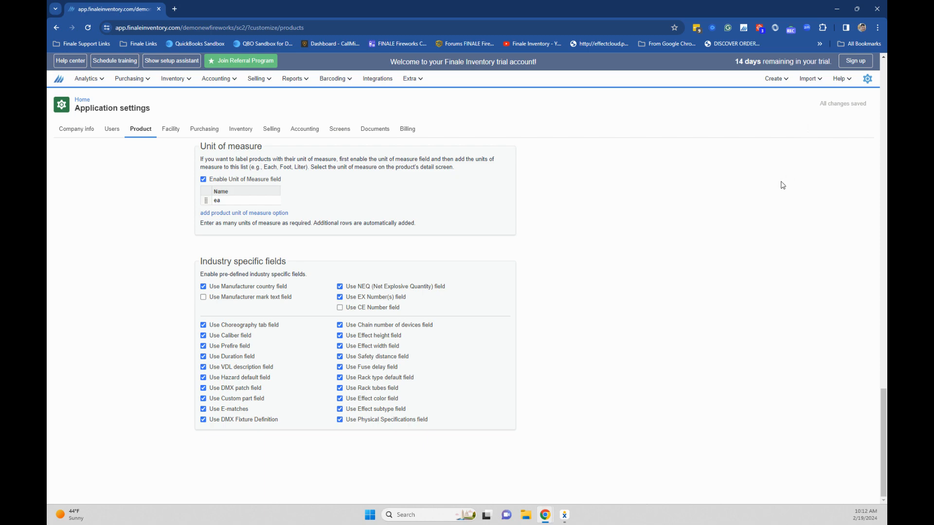
In the supplier detail screen settings, enable Show ATF fields and Use hazmat contact fields
scroll(349, 353, "up", 7)
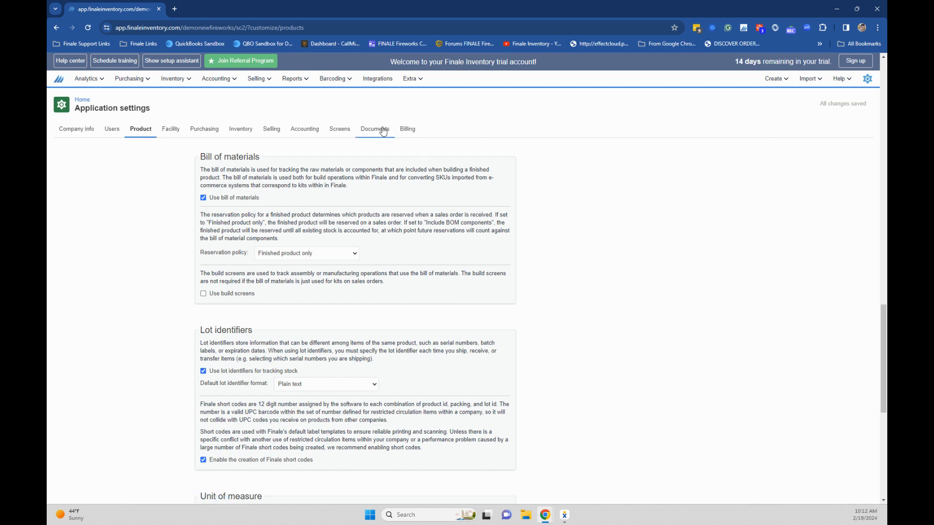
left_click(350, 132)
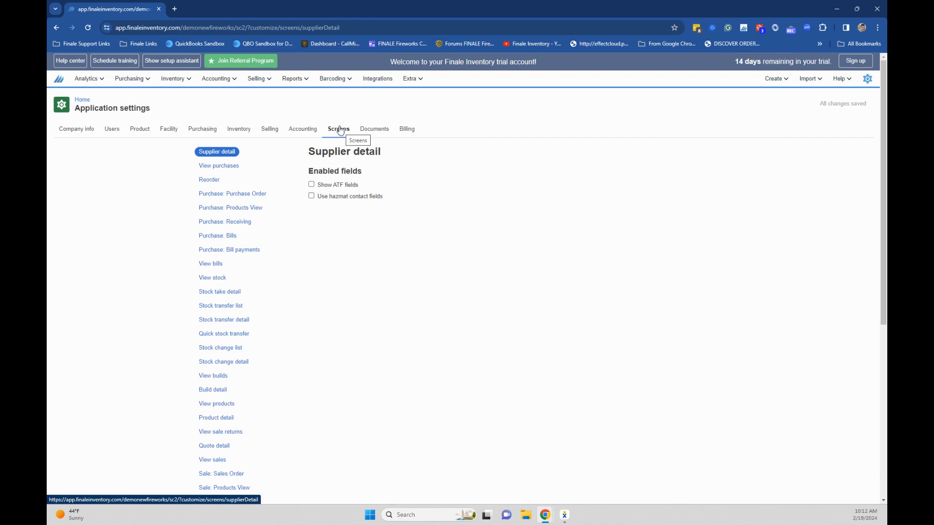
left_click(312, 186)
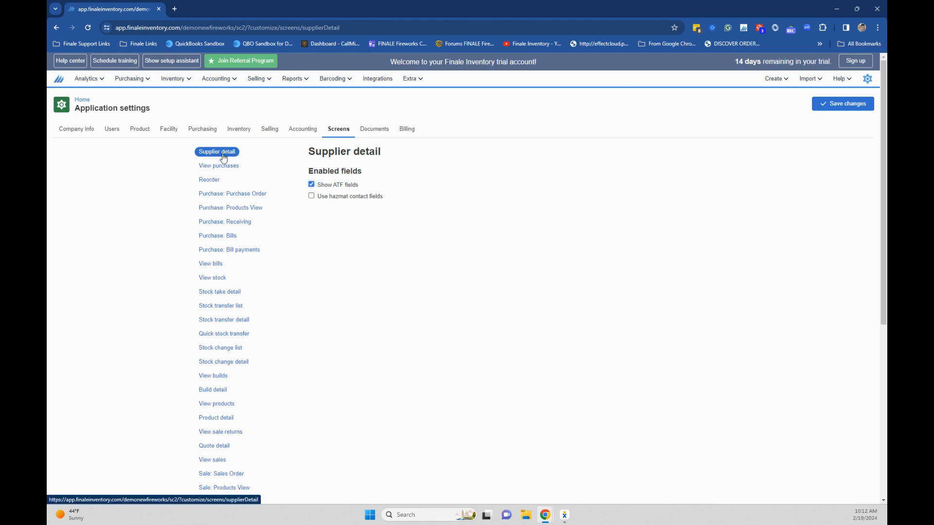
left_click(312, 196)
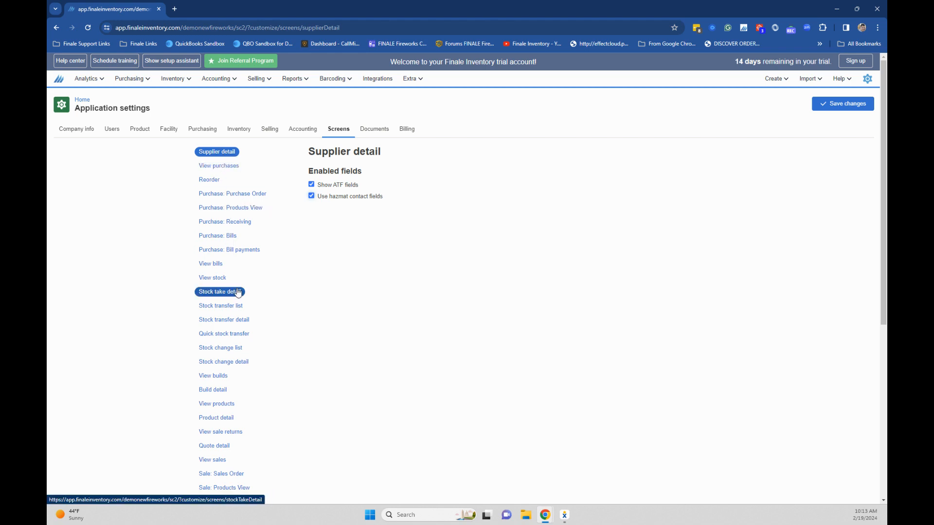
In the customer detail screen settings, enable Show ATF fields and Use hazmat contact fields
scroll(236, 297, "down", 2)
scroll(237, 297, "down", 4)
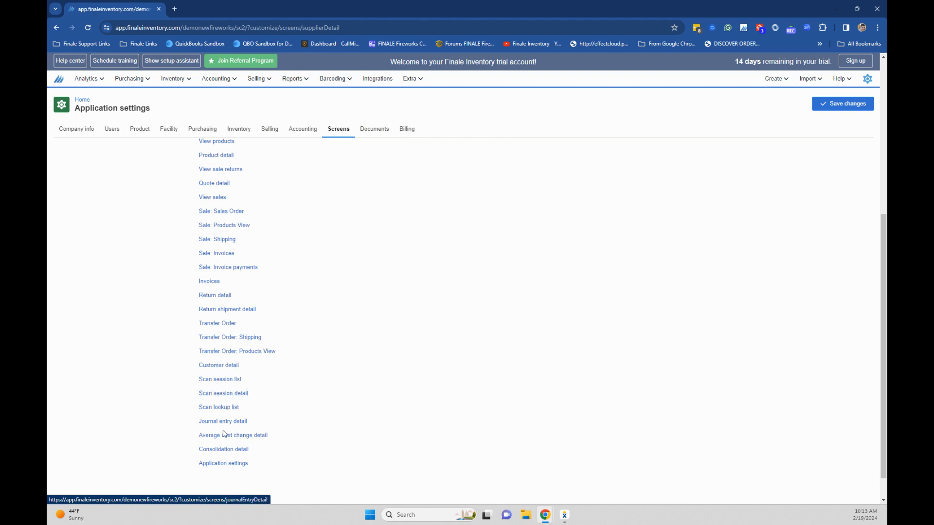
left_click(232, 367)
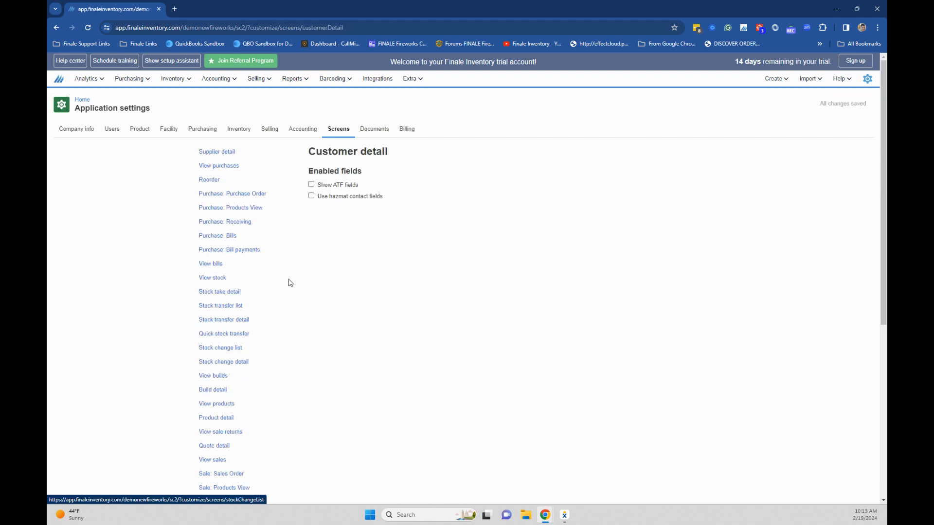
left_click(312, 185)
left_click(313, 197)
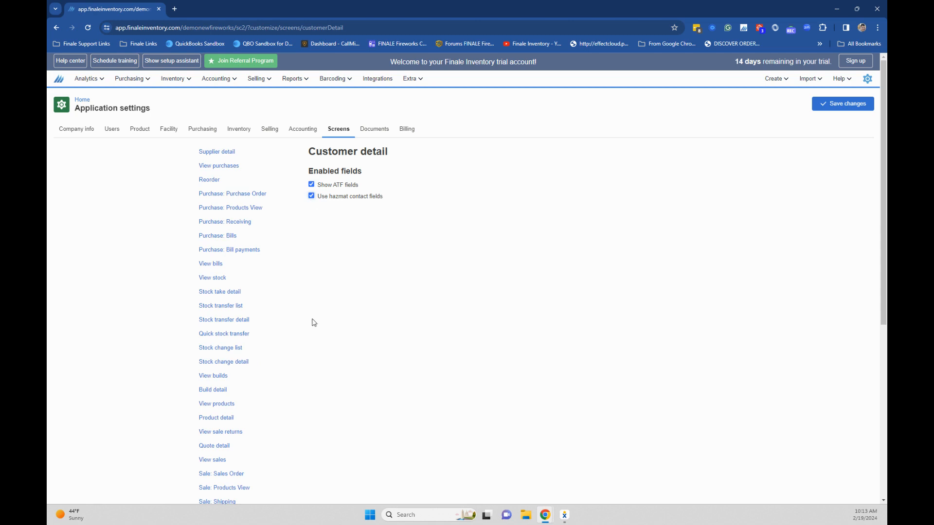
scroll(301, 414, "down", 5)
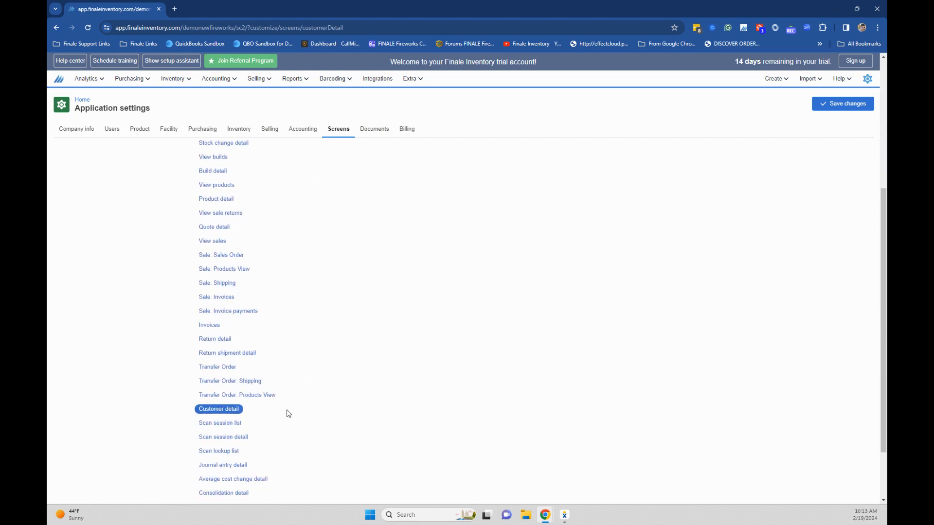
In the application settings screen options, enable Show ATF fields and Use hazmat contact fields, then save the changes
scroll(287, 411, "down", 2)
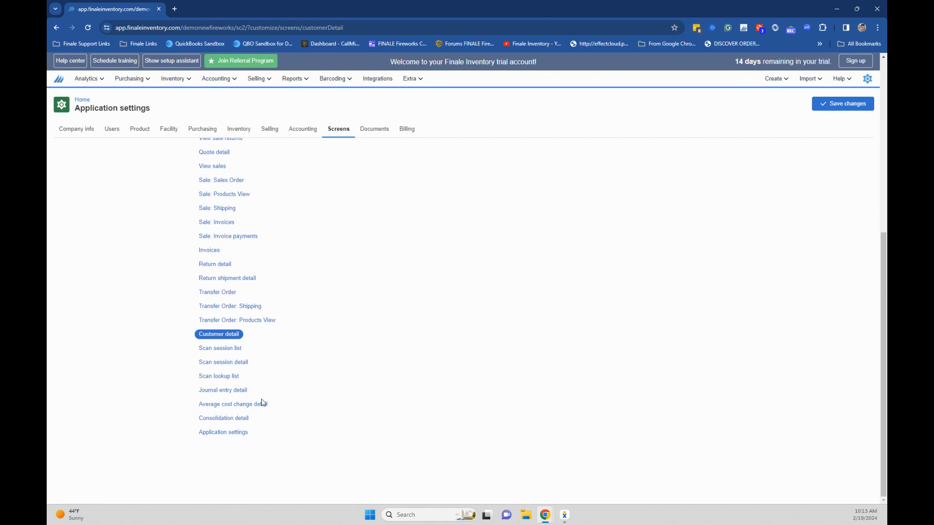
left_click(217, 432)
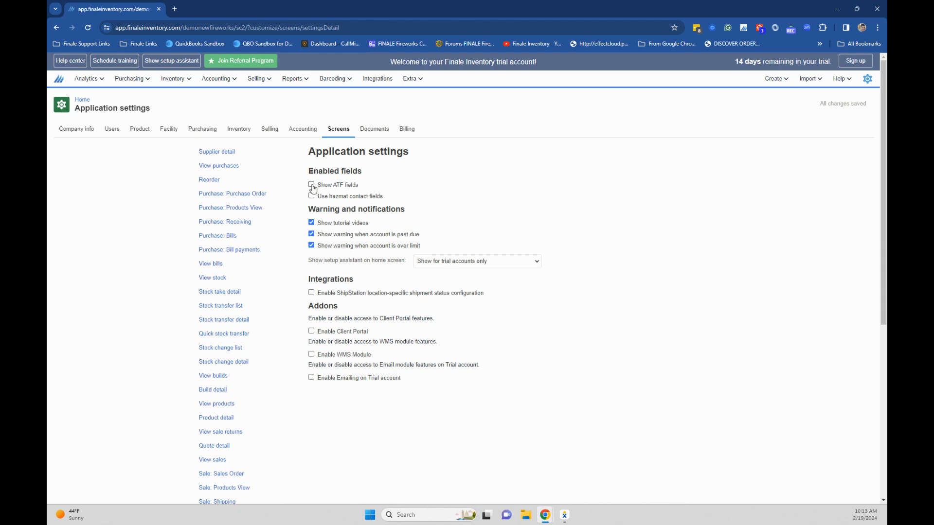
scroll(265, 348, "down", 3)
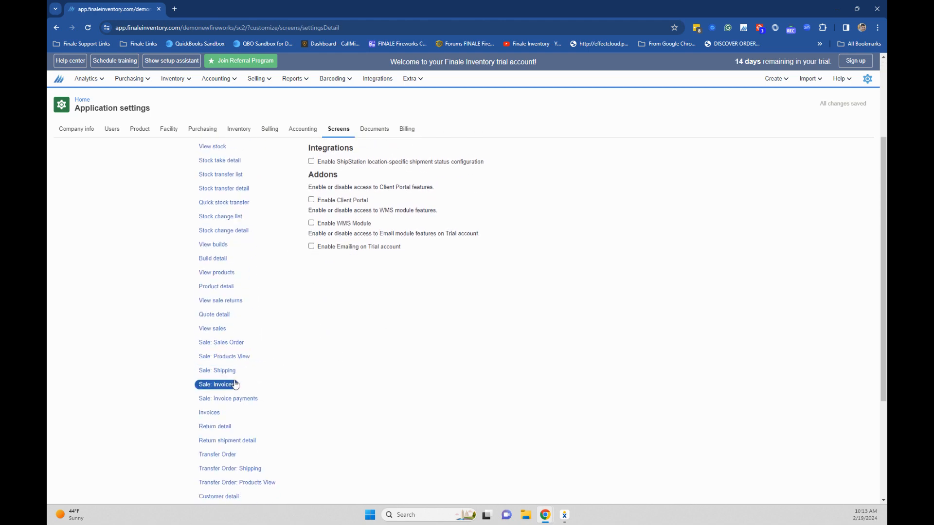
scroll(235, 389, "down", 2)
scroll(262, 316, "up", 5)
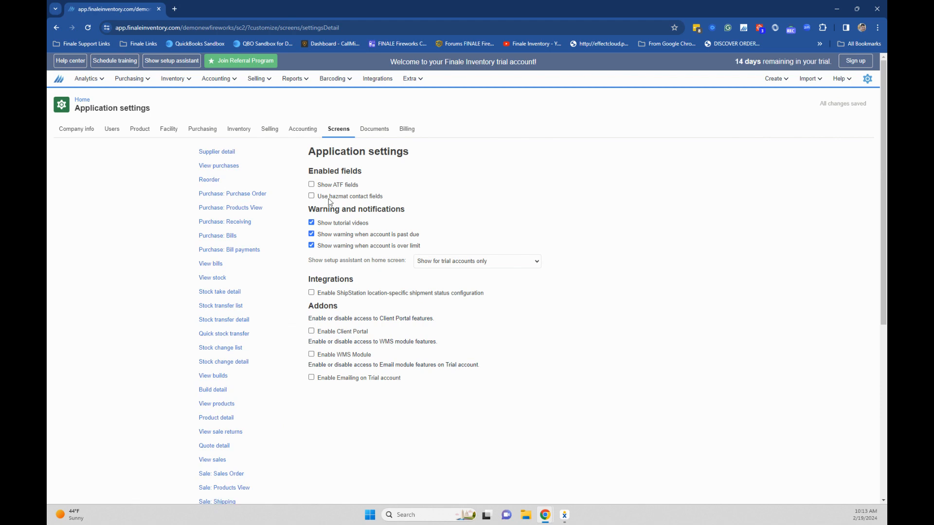
left_click(311, 185)
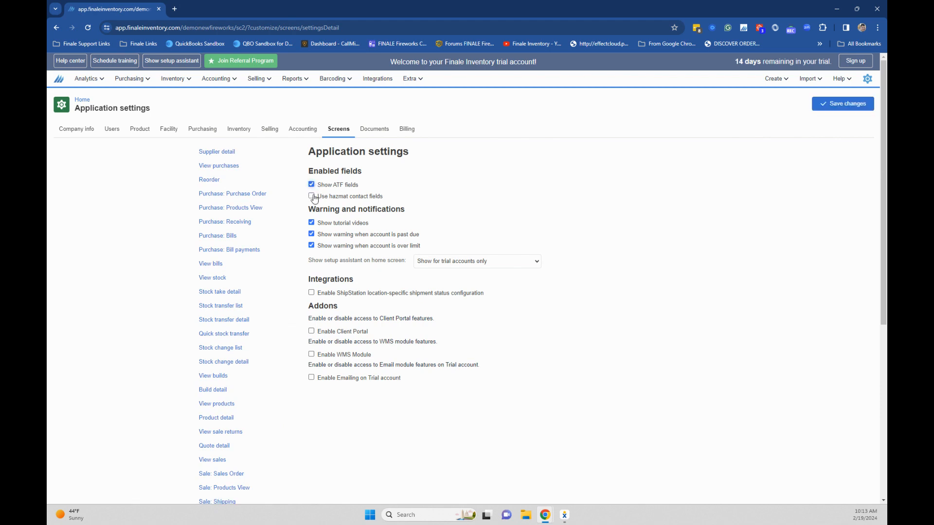
left_click(312, 197)
left_click(861, 104)
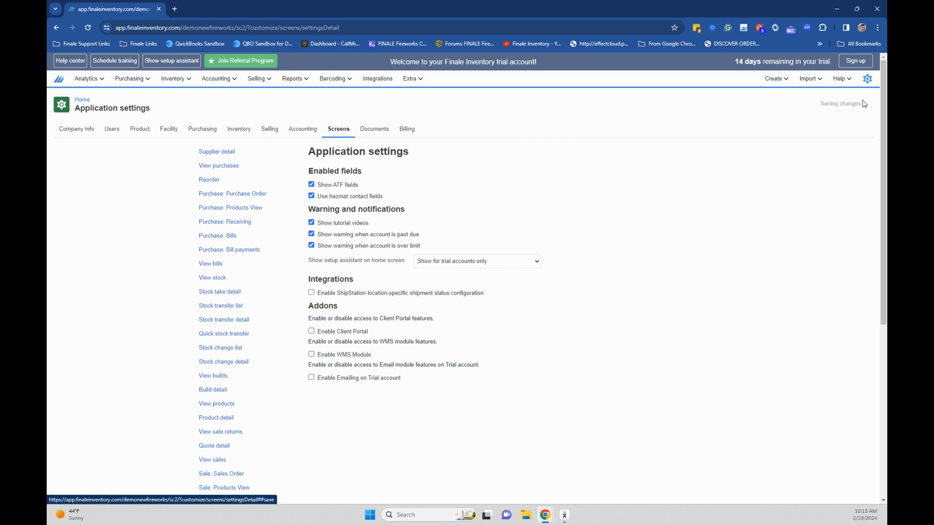
Review the license number and license expiration date fields in the company info settings
left_click(78, 135)
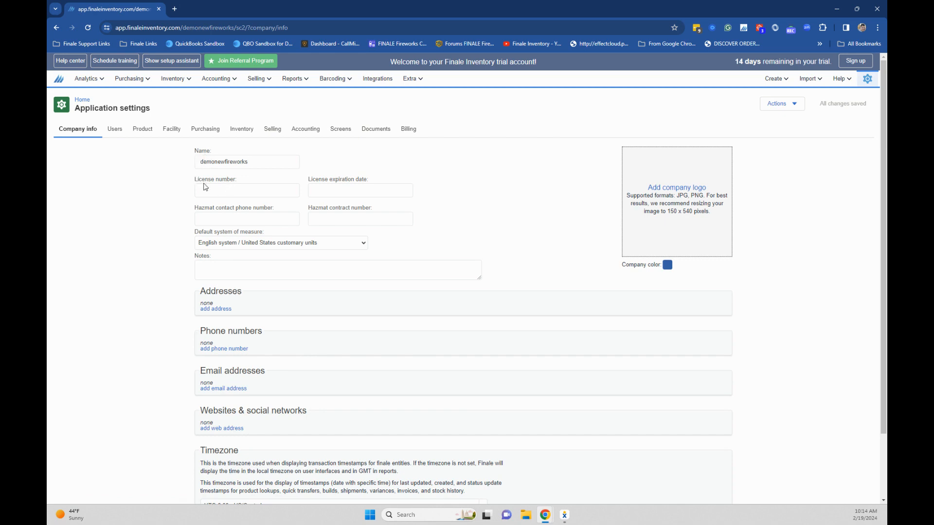
left_click_drag(195, 179, 230, 180)
left_click_drag(316, 180, 358, 180)
left_click(343, 134)
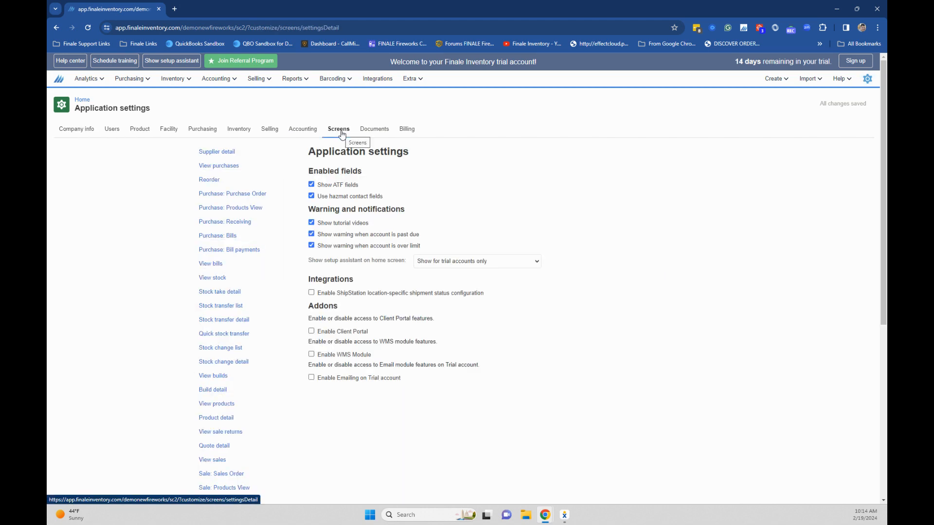
left_click(210, 476)
scroll(238, 370, "down", 2)
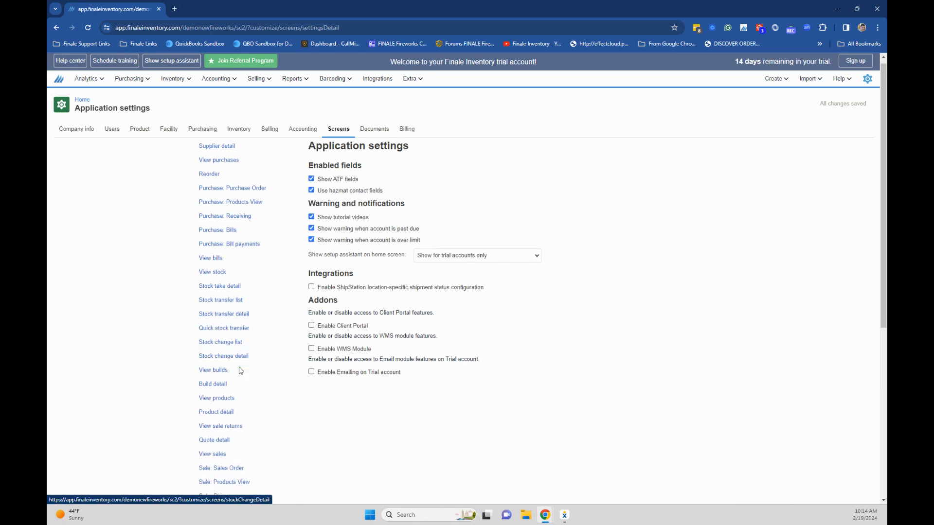
scroll(239, 371, "down", 4)
scroll(238, 371, "up", 5)
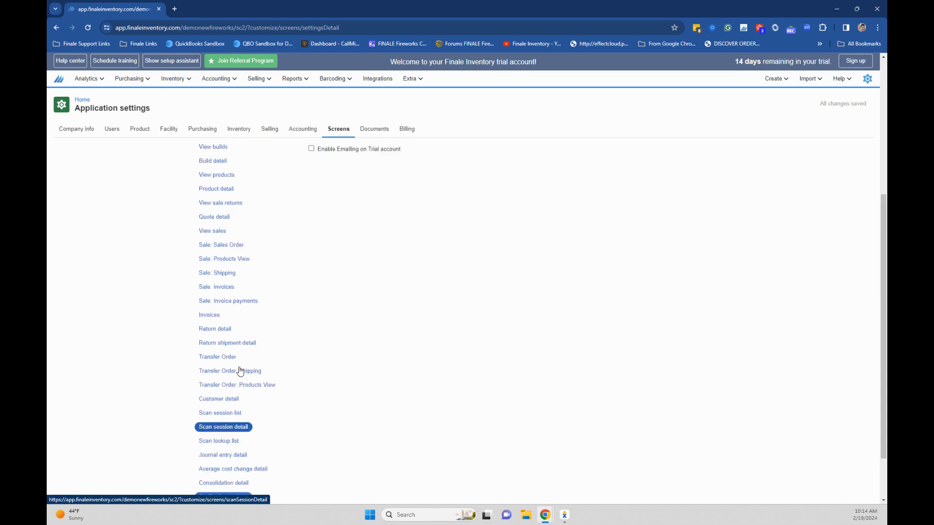
scroll(242, 367, "up", 1)
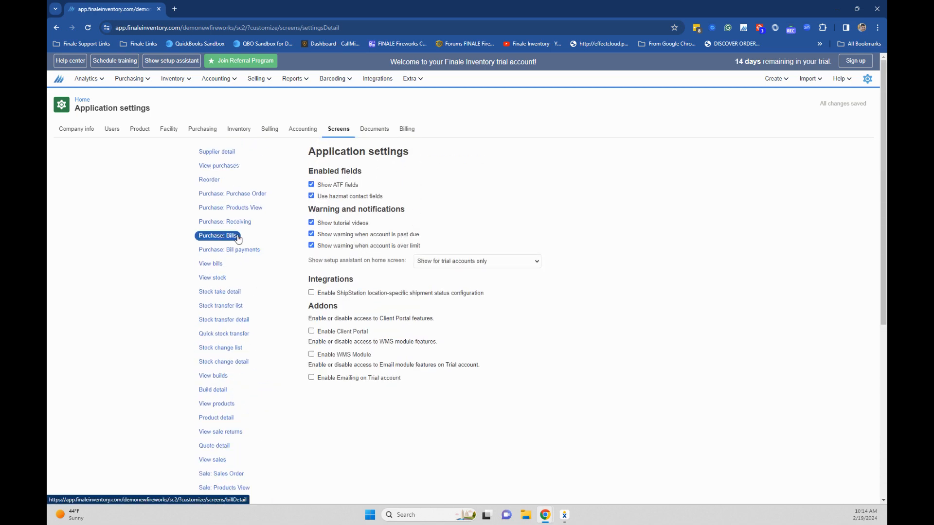
In the document report settings, enable legacy reports and pyrotechnics reports, then save the changes
left_click(375, 130)
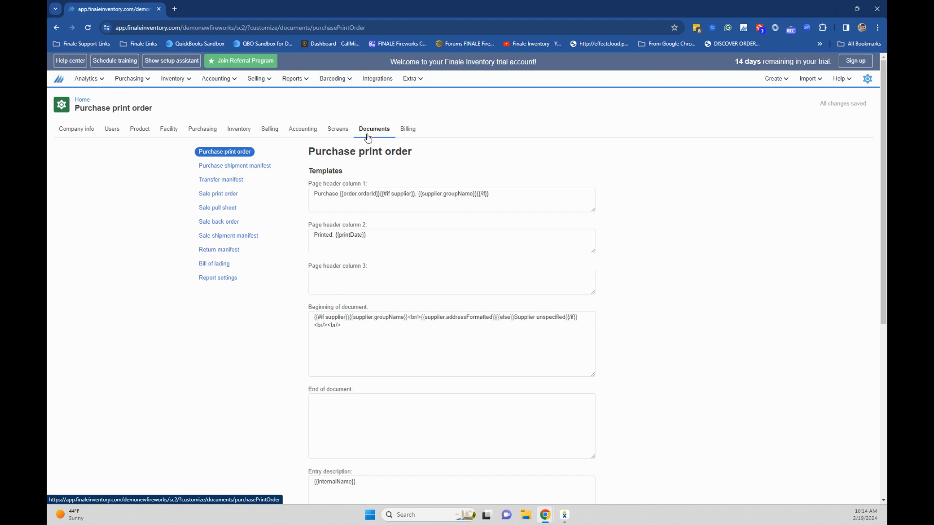
left_click(220, 278)
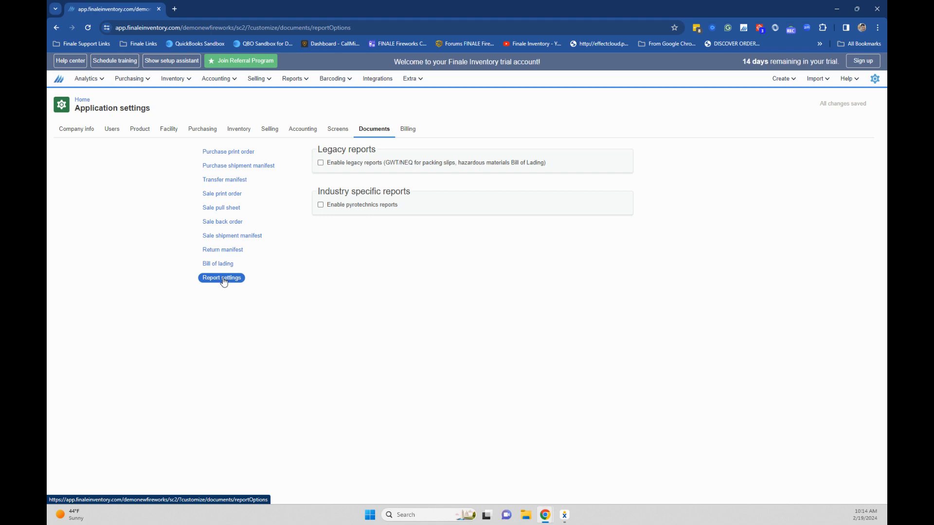
left_click(320, 165)
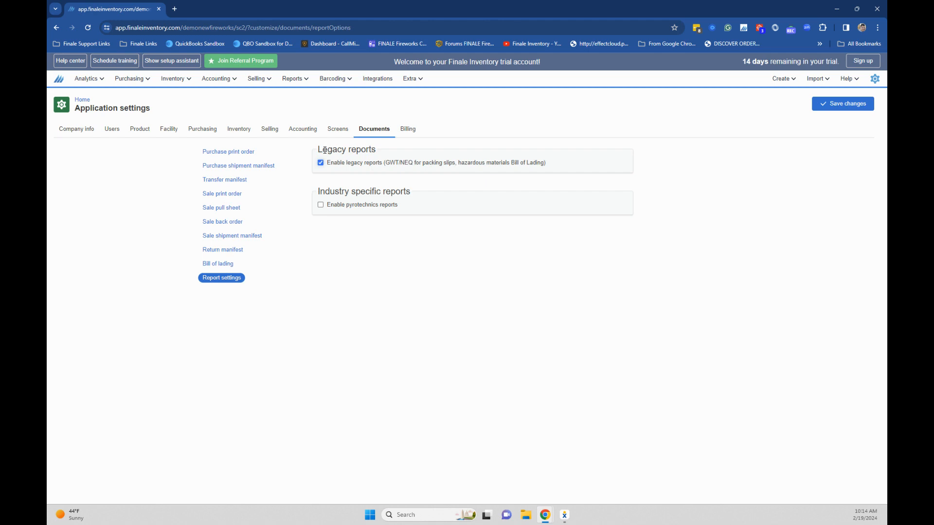
left_click(320, 205)
left_click(818, 104)
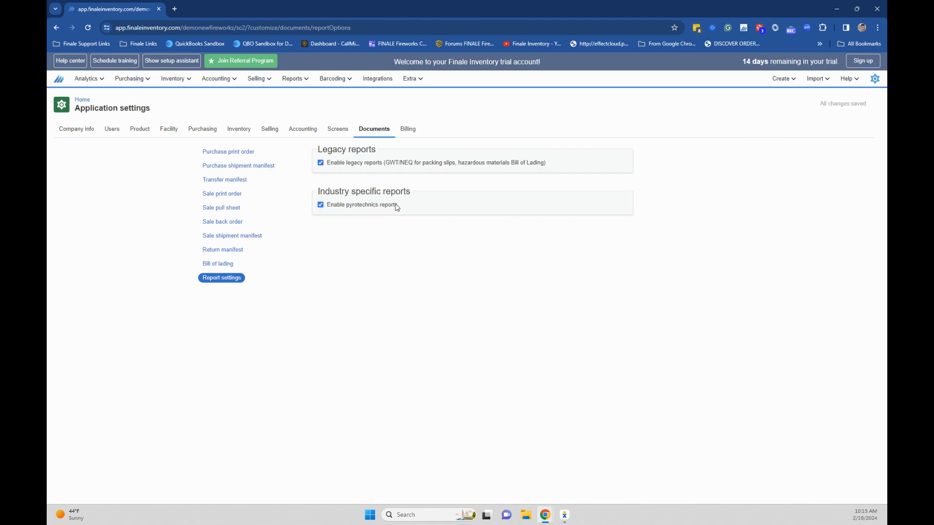
Open the Pyrotechnics reports page
left_click(294, 79)
left_click_drag(321, 192, 385, 203)
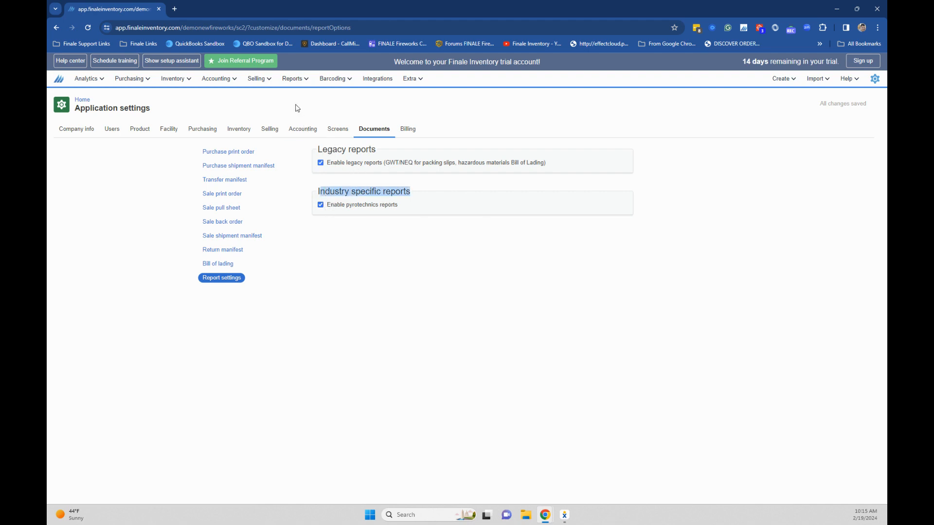
left_click(294, 80)
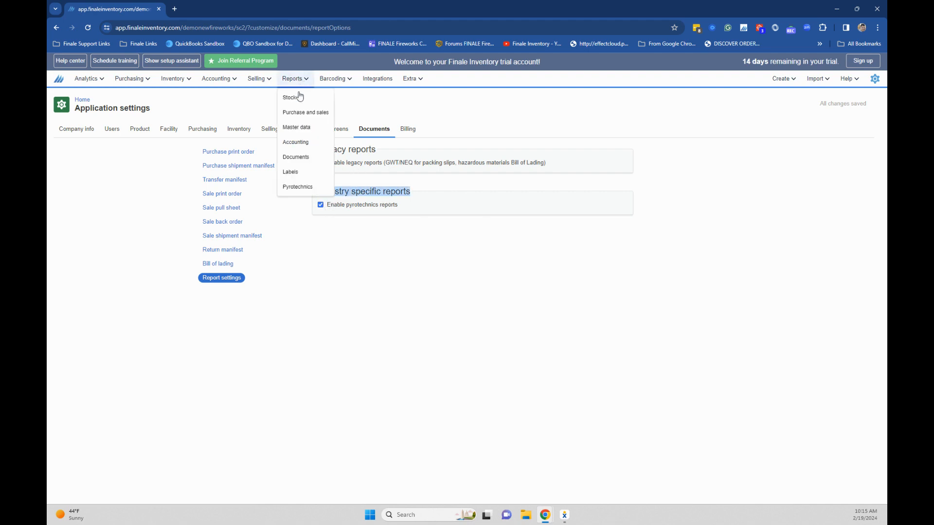
left_click(296, 189)
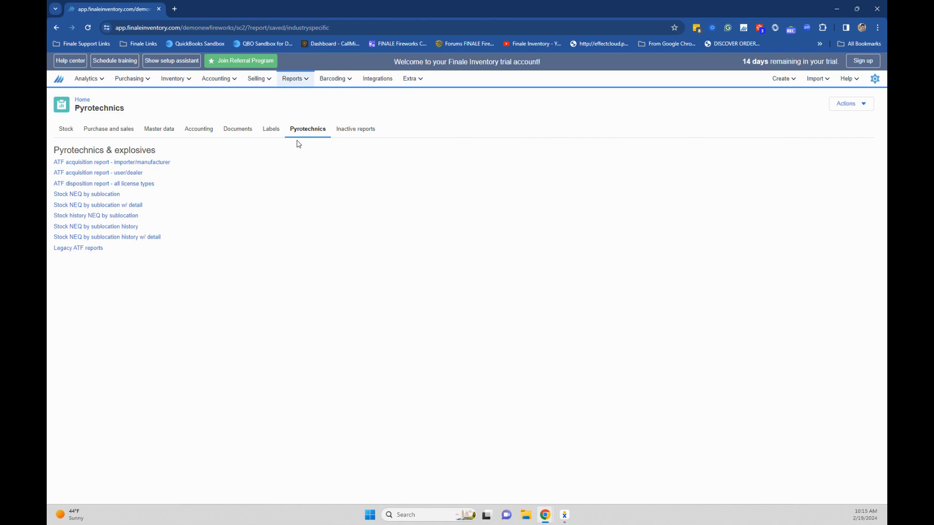
Open the Legacy ATF reports, review the available report types, and return to the home page
left_click(91, 249)
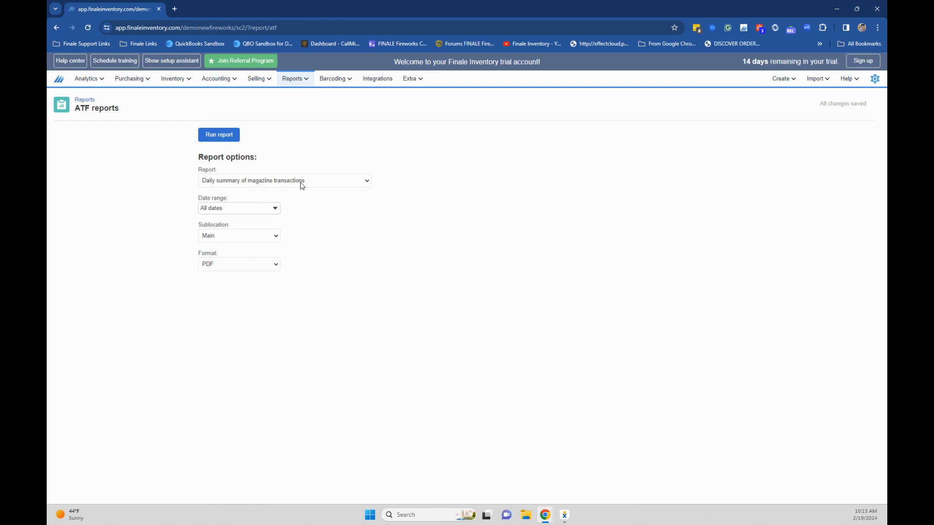
left_click(319, 185)
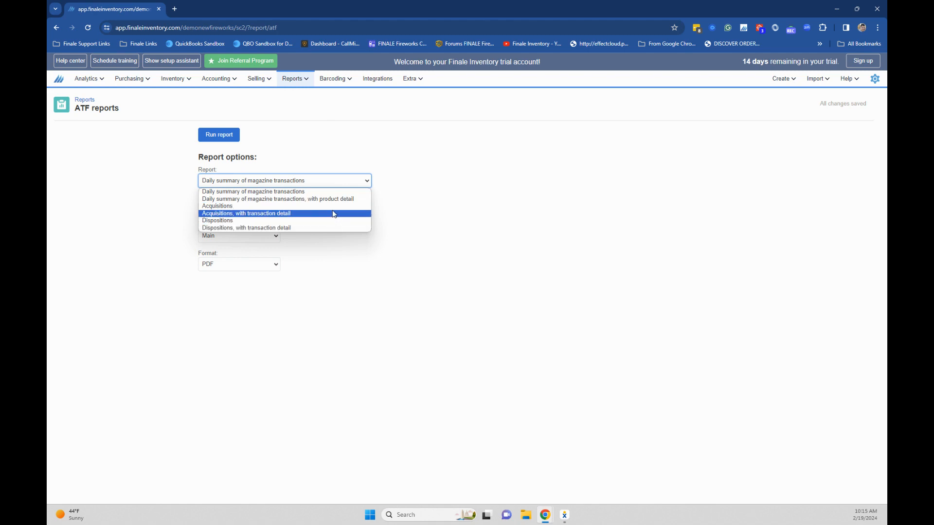
left_click(89, 102)
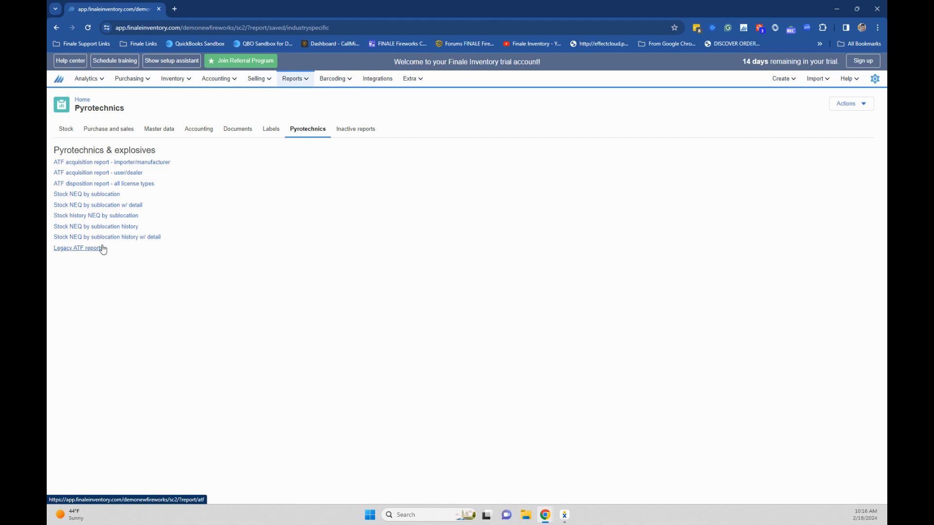
left_click(83, 100)
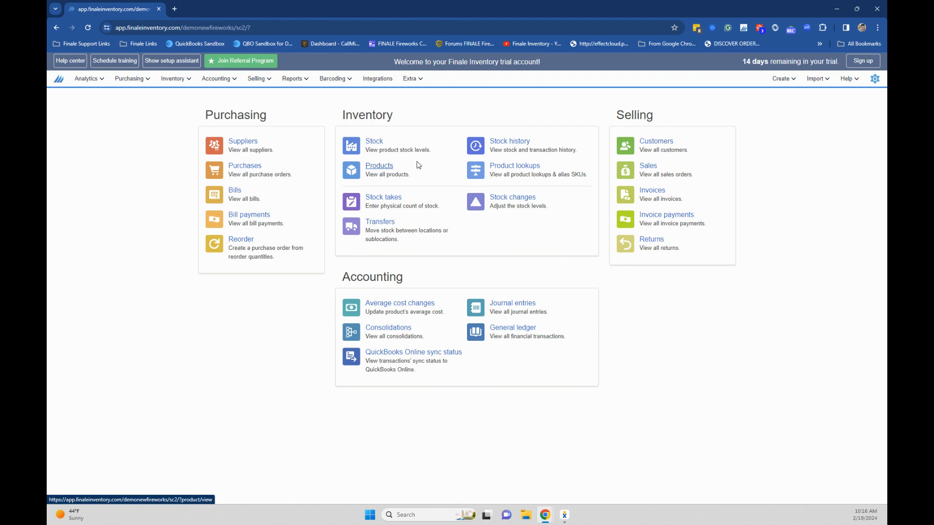
Open the product import screen and review its supported column titles for fireworks fields, then return home
left_click(816, 79)
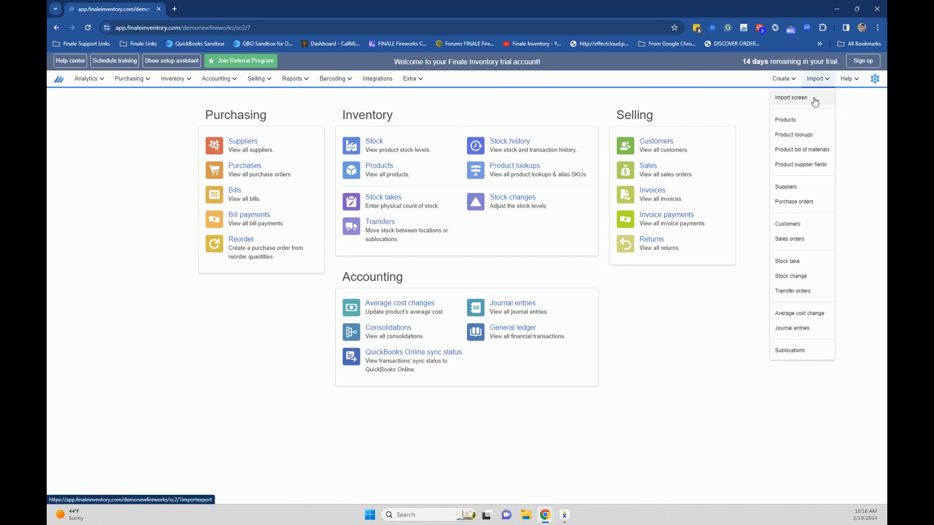
left_click(810, 120)
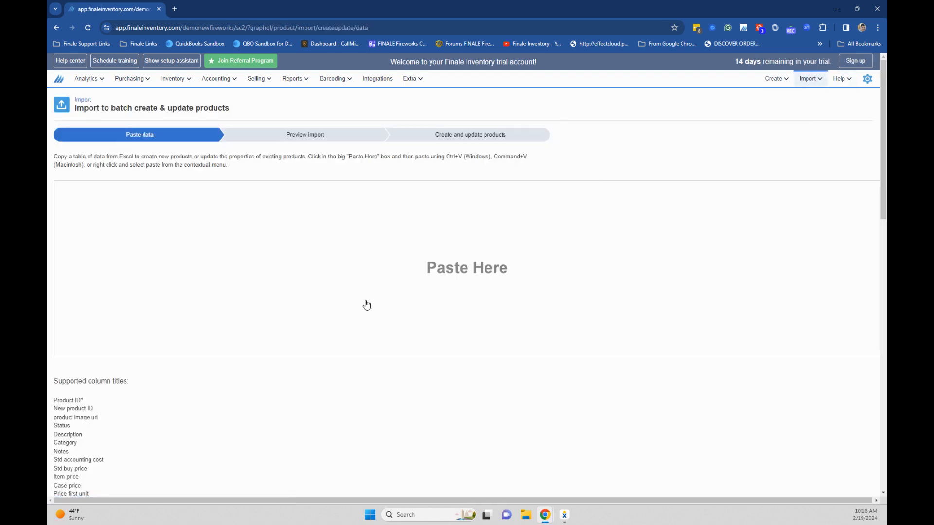
scroll(251, 386, "down", 2)
scroll(111, 409, "down", 7)
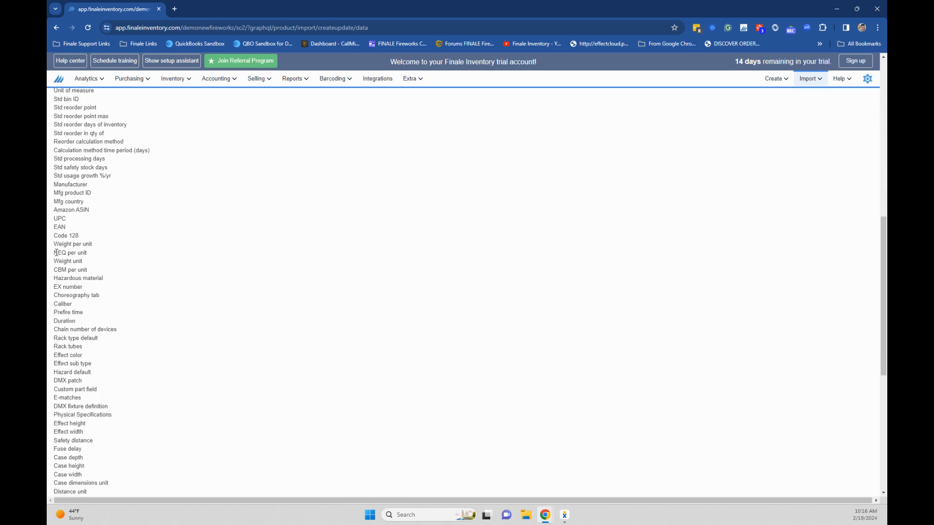
left_click_drag(57, 252, 99, 279)
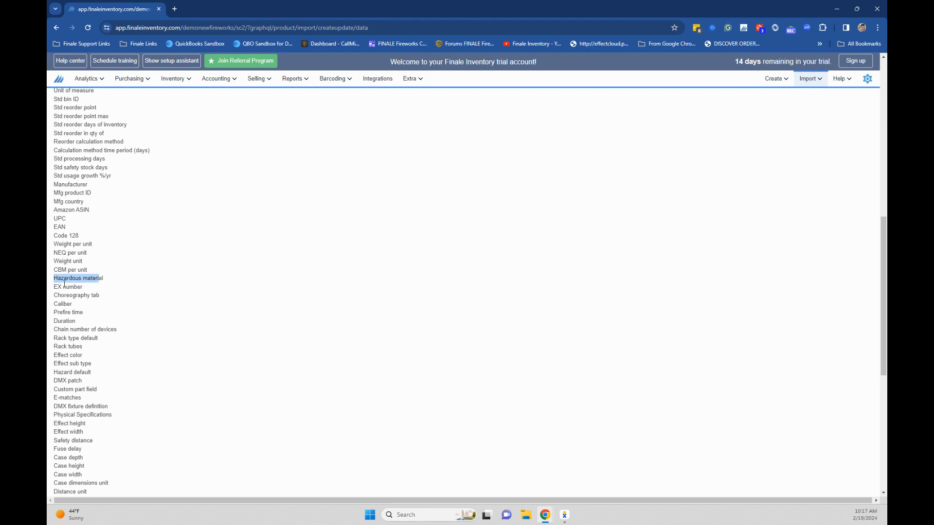
left_click_drag(61, 288, 72, 290)
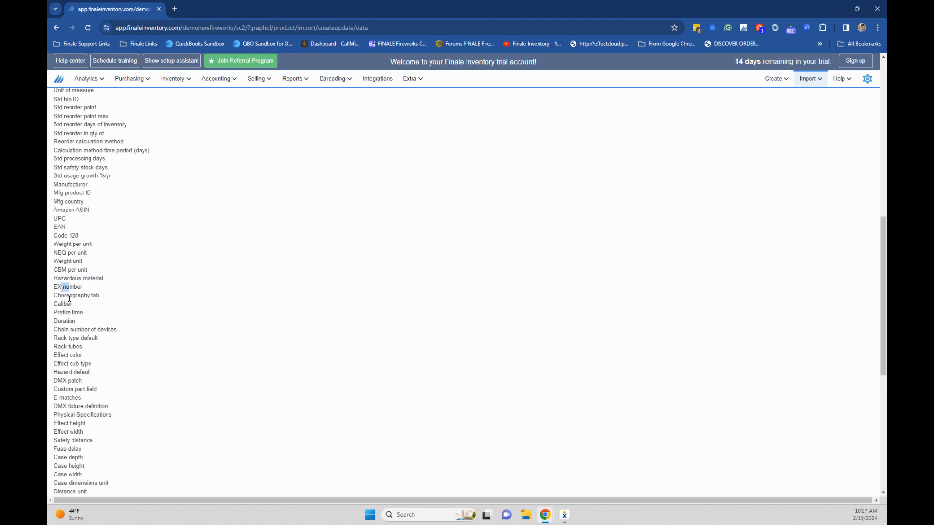
scroll(71, 410, "down", 5)
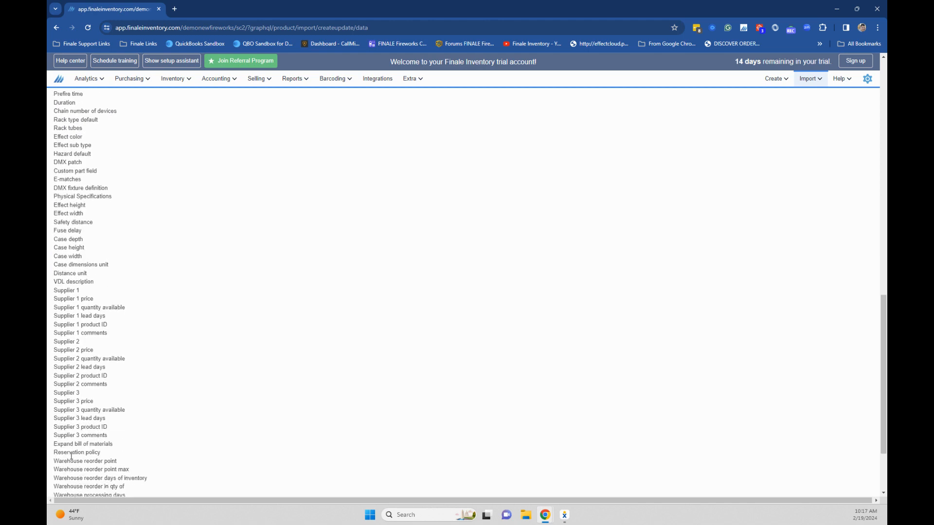
scroll(71, 460, "up", 6)
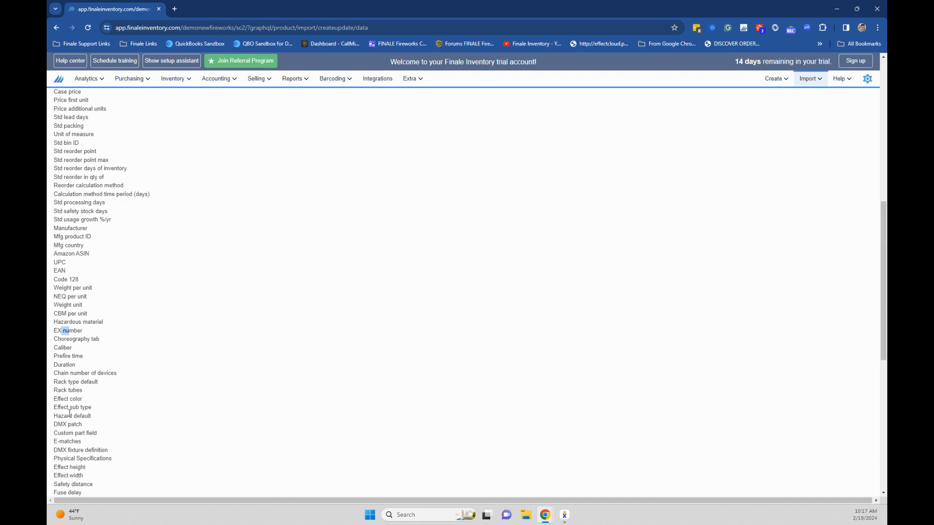
scroll(73, 311, "up", 5)
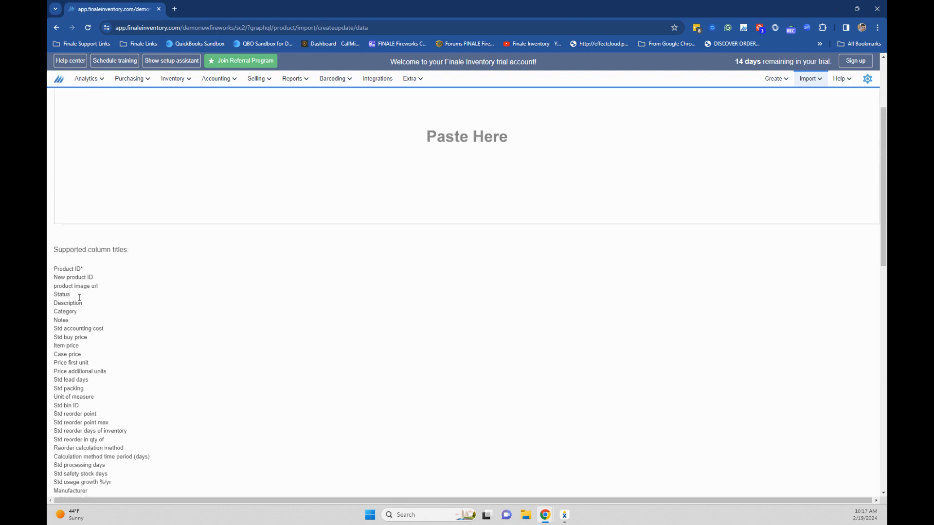
scroll(86, 278, "up", 3)
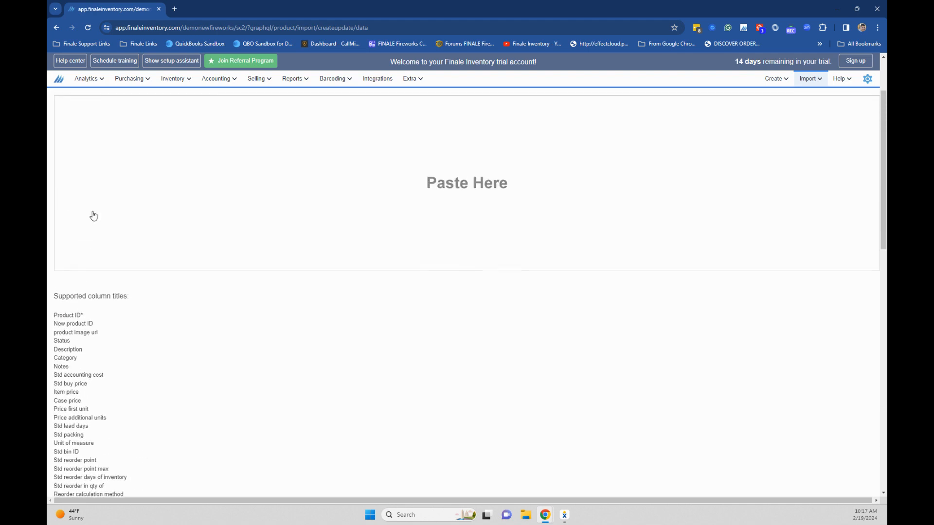
left_click(61, 81)
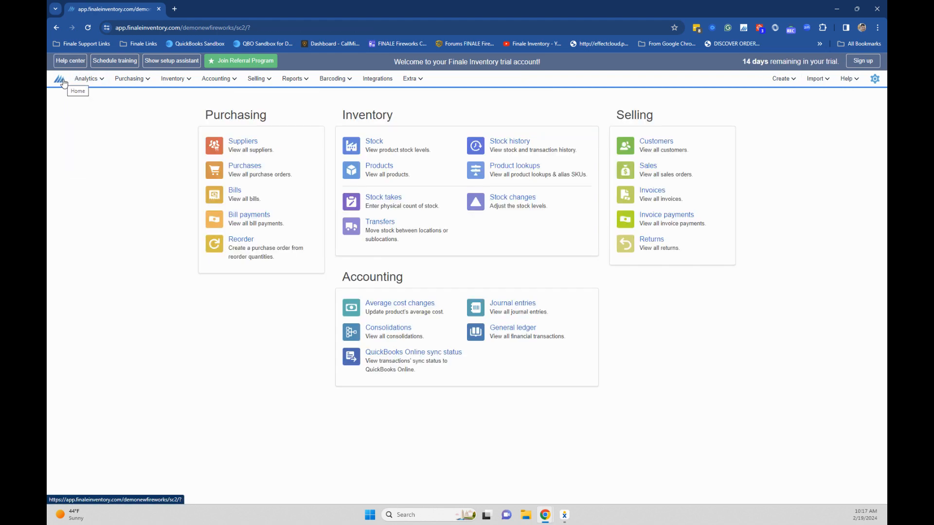